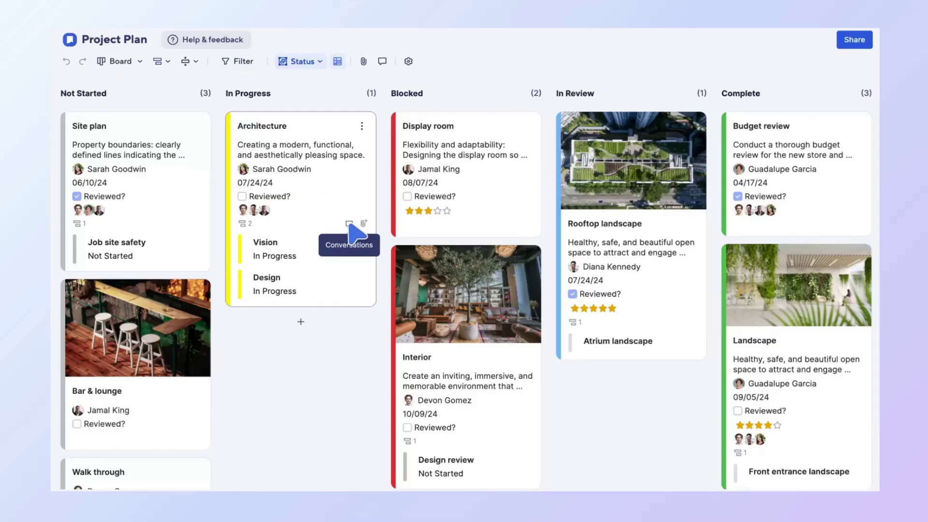
# Post the comment 'Ready for review.' on the Architecture card
pyautogui.click(350, 224)
pyautogui.write('Ready f')
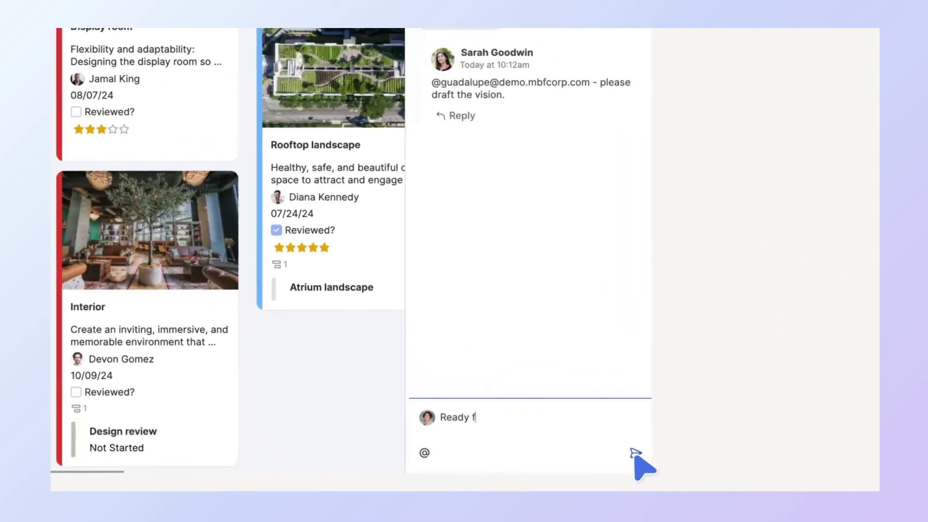
pyautogui.write('or review.')
pyautogui.click(635, 455)
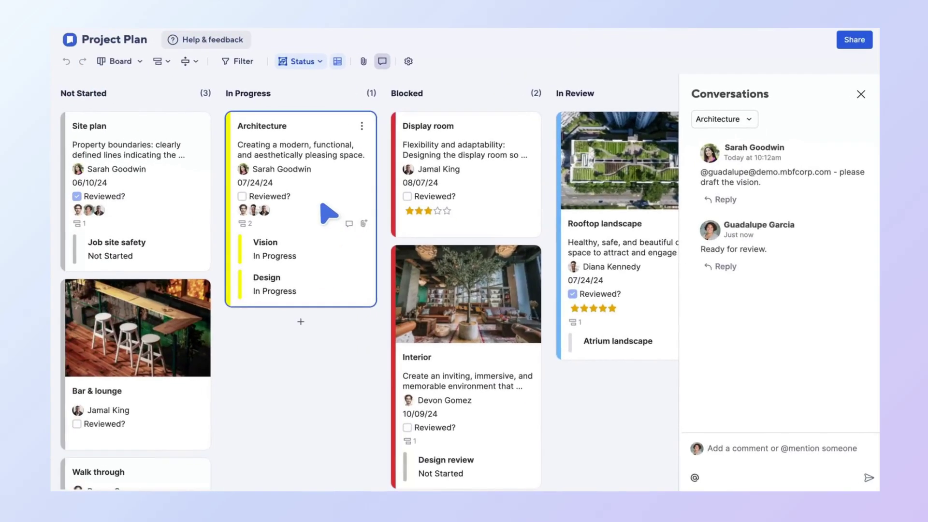
# Give the Architecture card a four-star rating
pyautogui.click(329, 213)
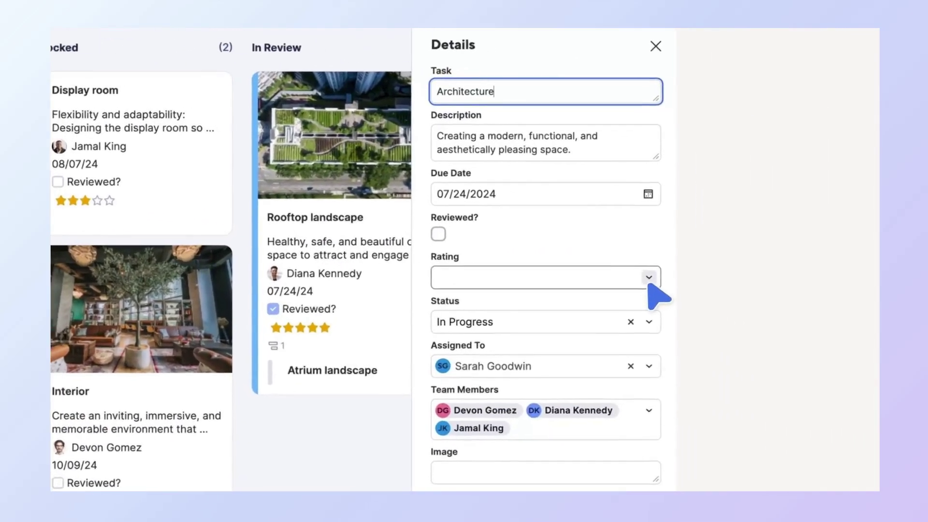
pyautogui.click(649, 283)
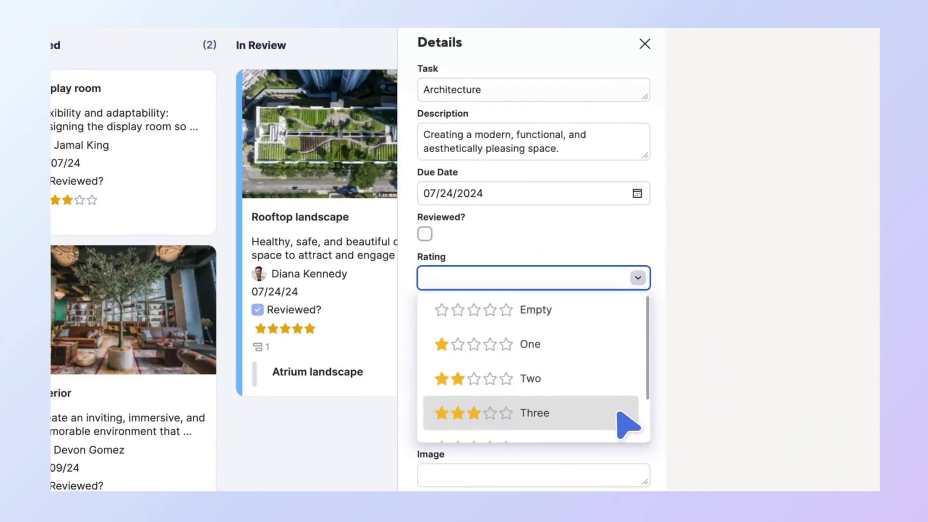
pyautogui.scroll(-1, 628, 424)
pyautogui.click(626, 418)
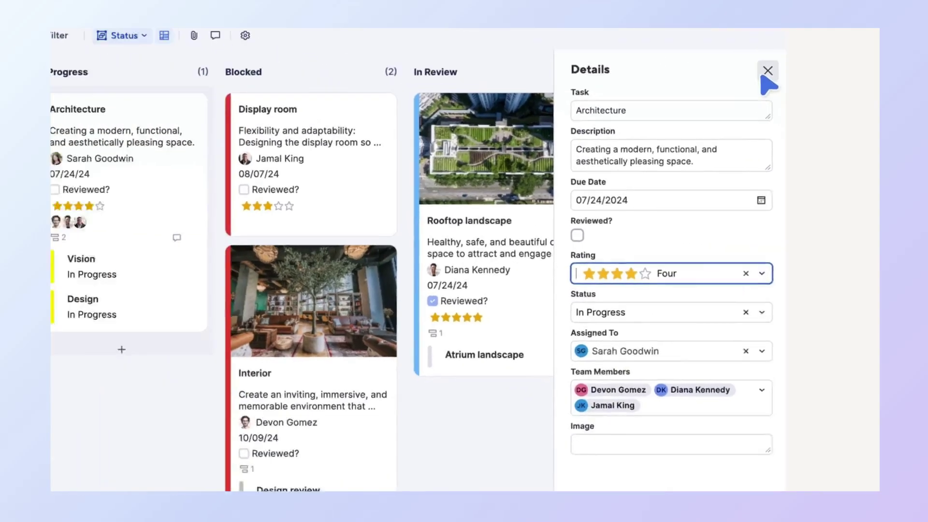
pyautogui.click(644, 43)
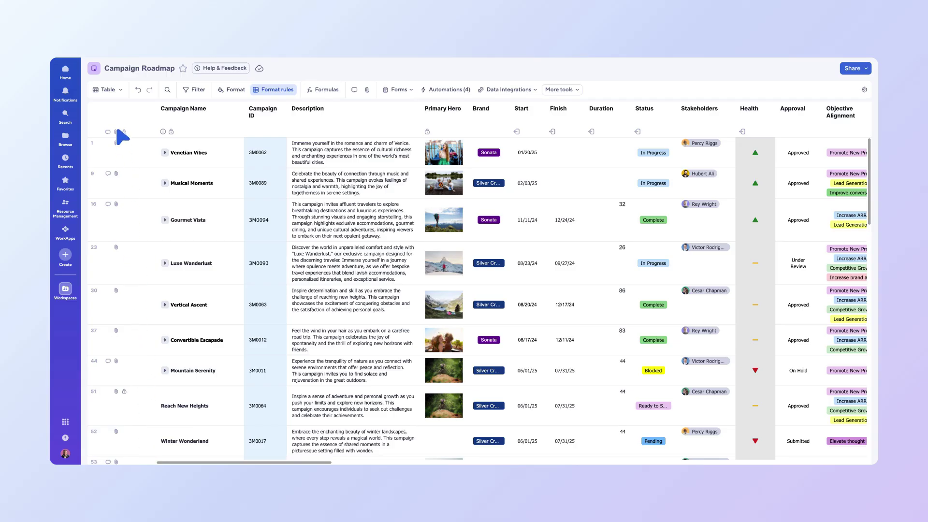
# Switch the Campaign Roadmap from Table view to Board view
pyautogui.click(115, 89)
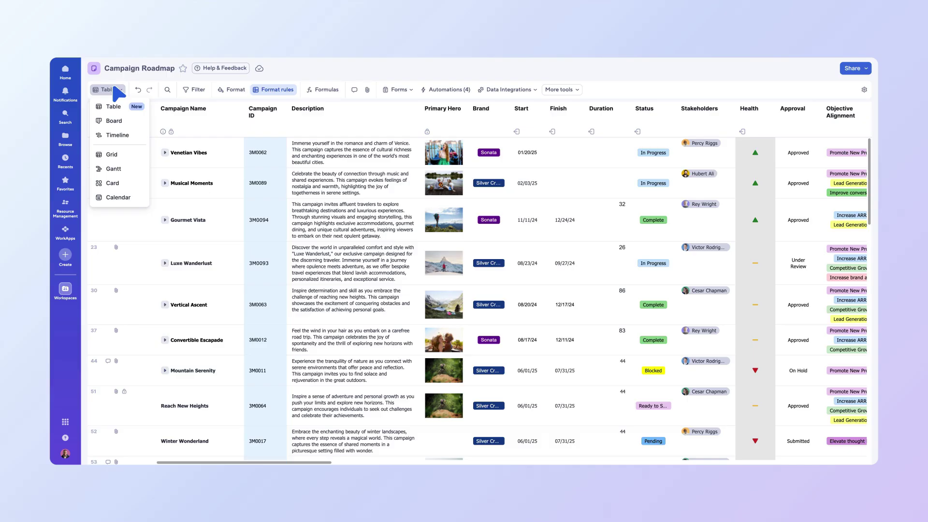
pyautogui.click(115, 120)
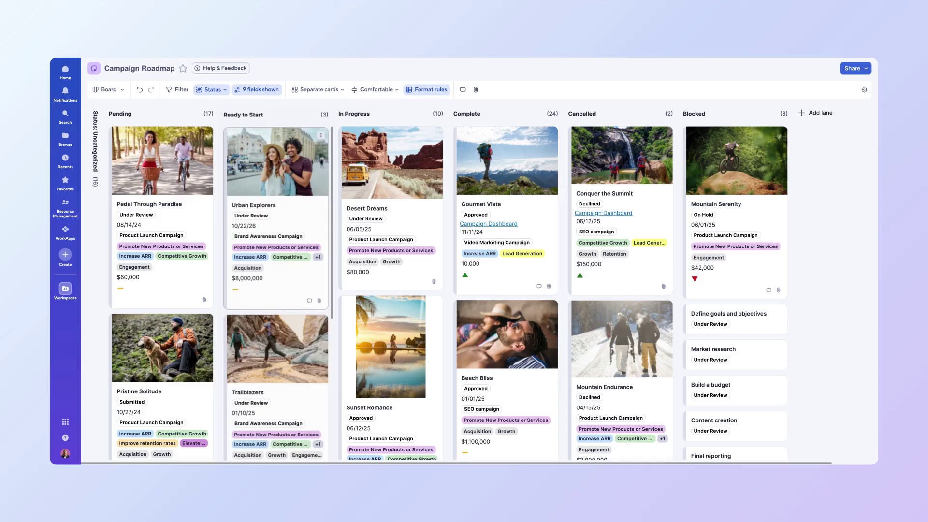
pyautogui.scroll(-3, 277, 290)
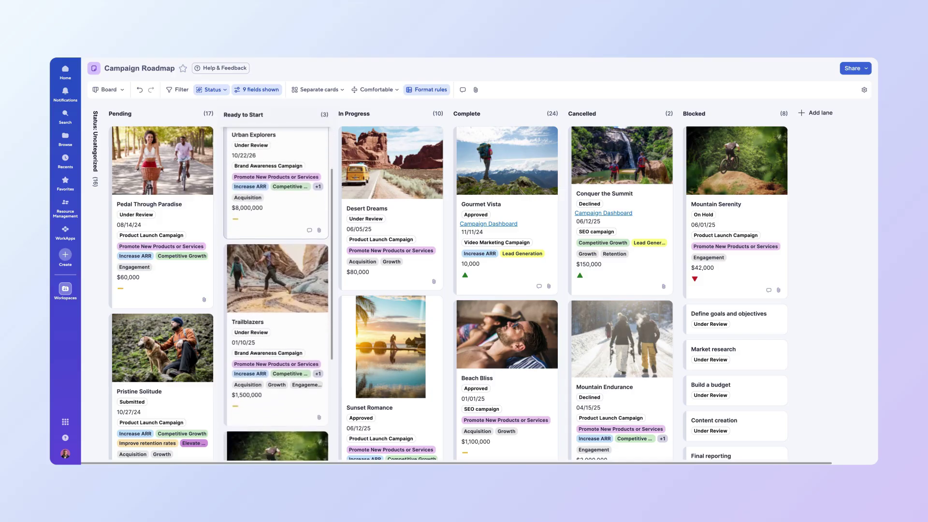
pyautogui.scroll(-6, 276, 290)
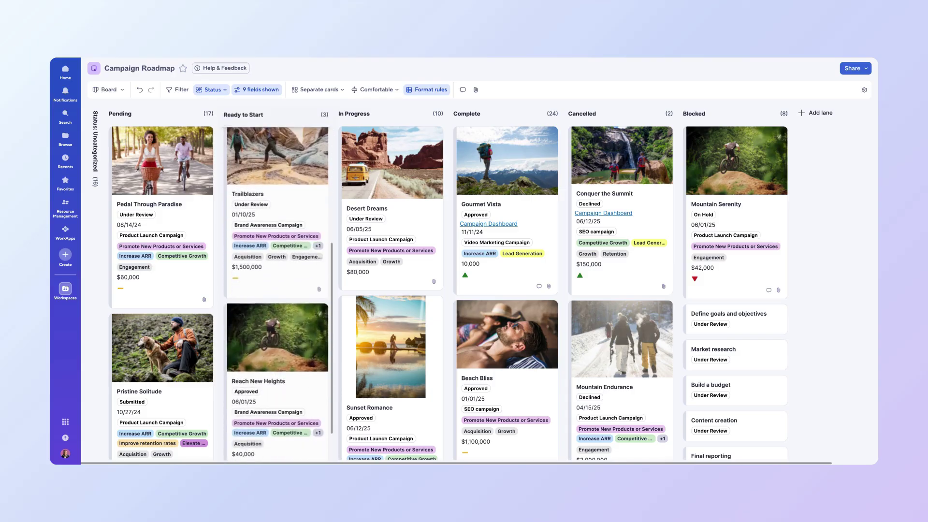
pyautogui.scroll(9, 276, 290)
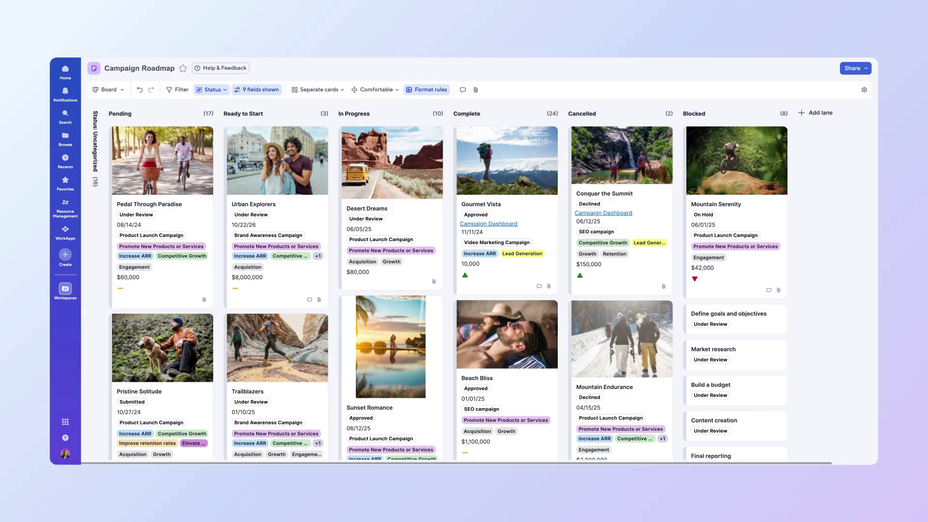
# Drag the Sunset Romance card from In Progress into the Blocked lane
pyautogui.moveTo(390, 347); pyautogui.dragTo(735, 352)
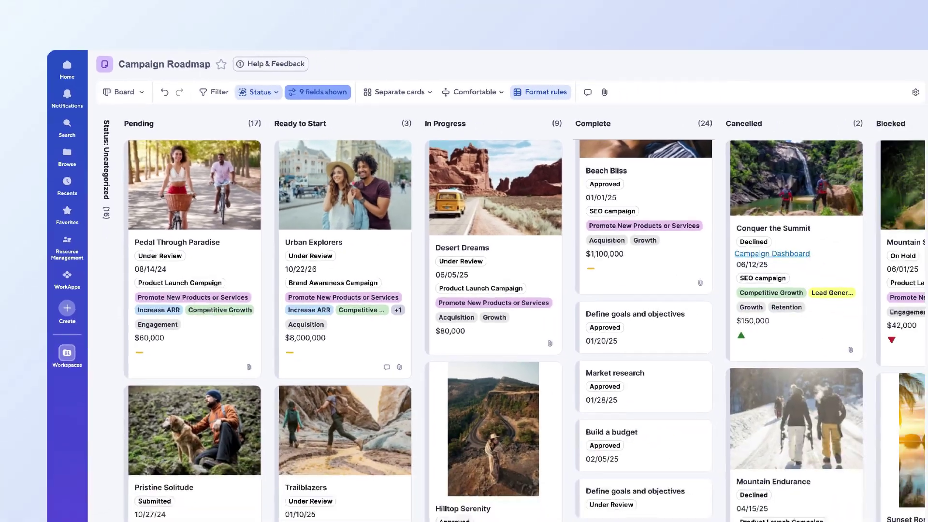
# Turn on the Finish field so all cards show it, 10 fields in total
pyautogui.click(391, 95)
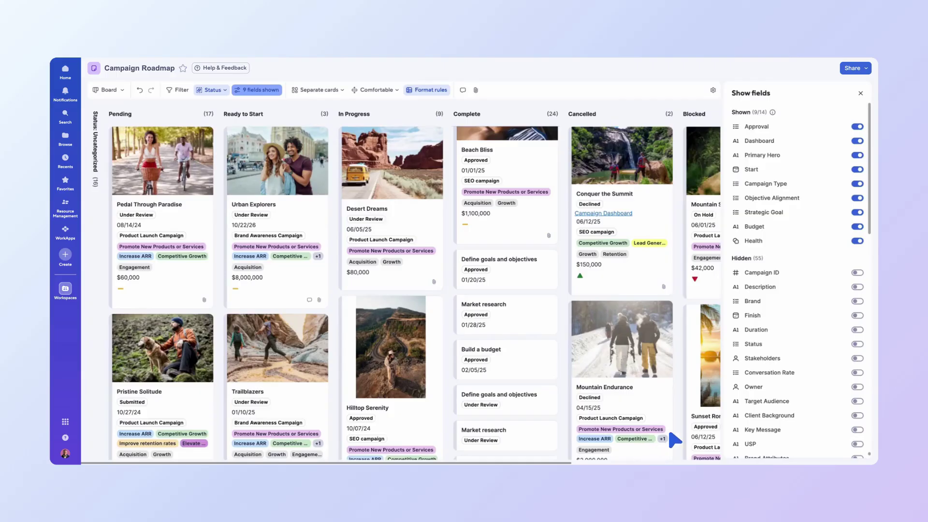
pyautogui.click(857, 315)
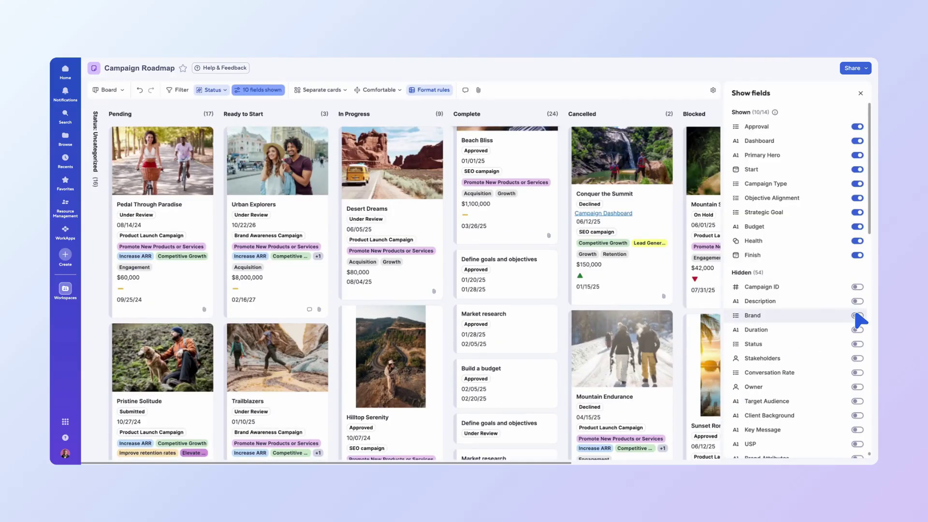
pyautogui.press('Escape')
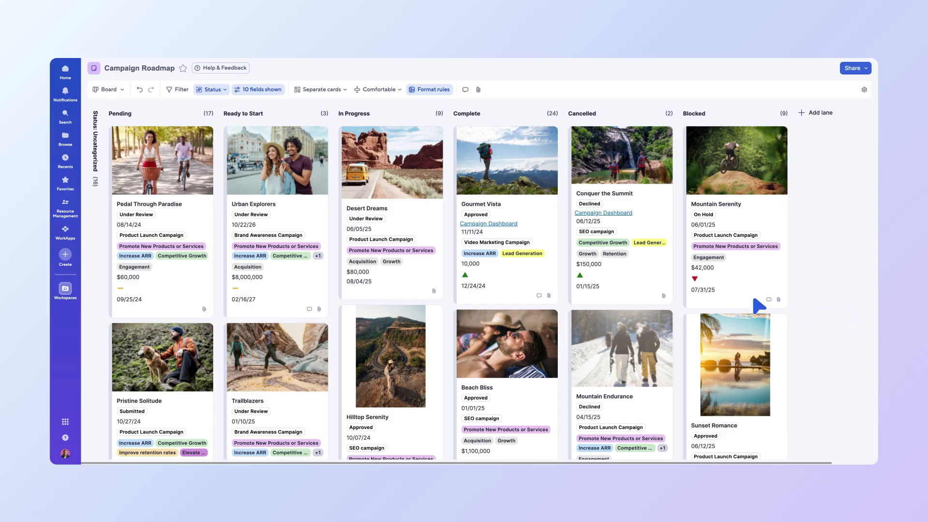
# Set the Urban Explorers campaign type to Video Marketing Campaign
pyautogui.click(294, 235)
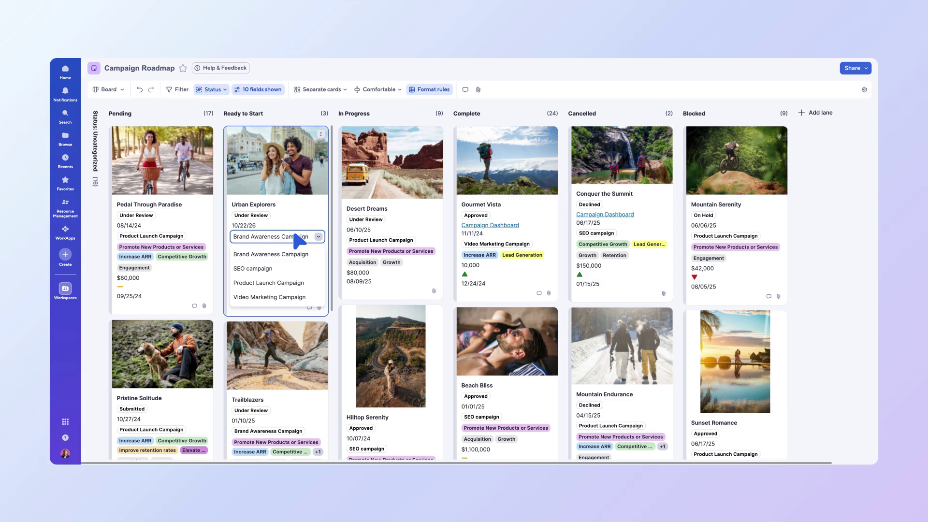
pyautogui.click(294, 297)
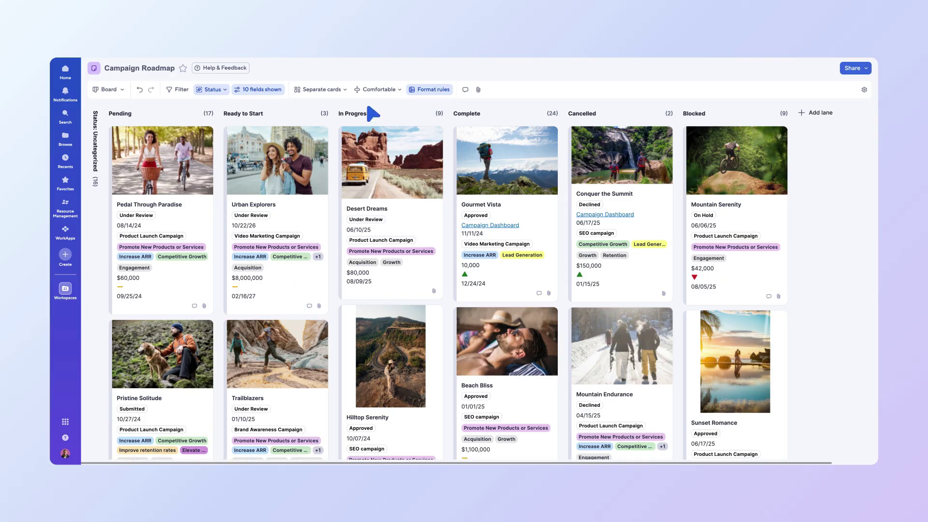
pyautogui.click(380, 89)
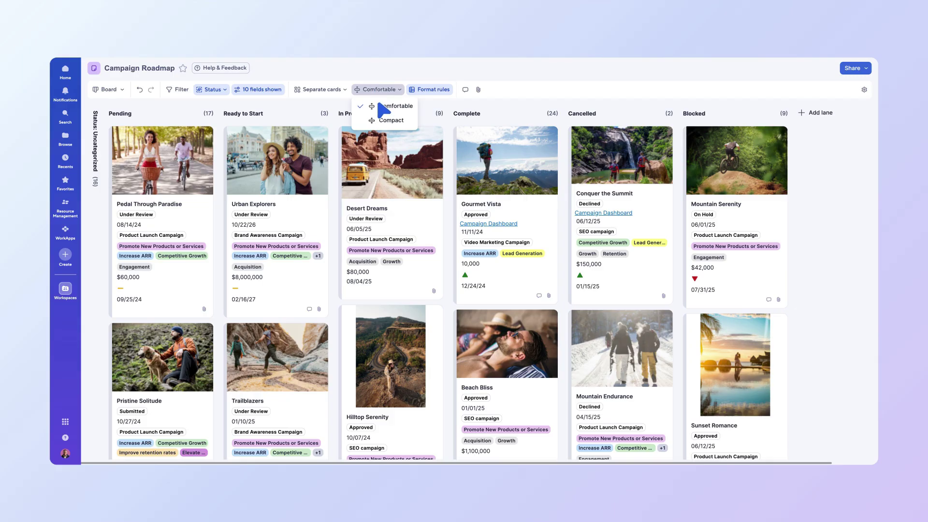
pyautogui.click(382, 120)
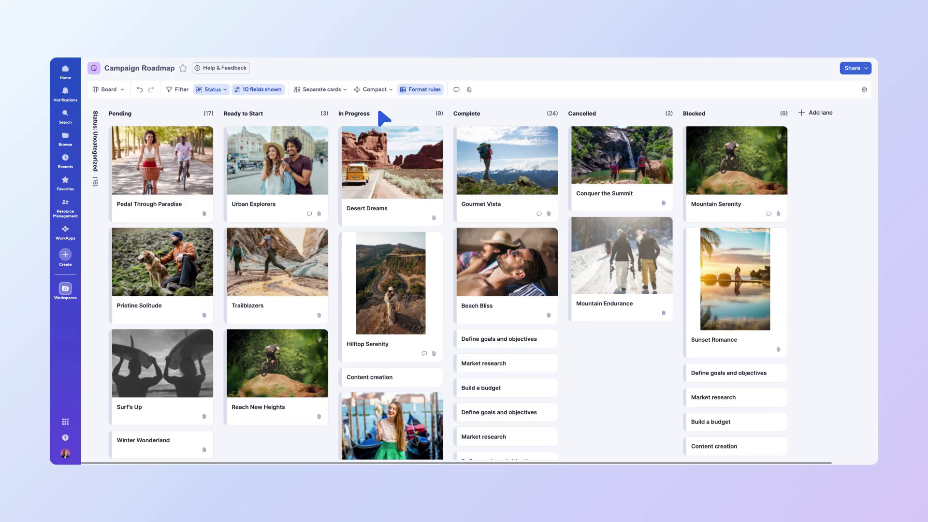
pyautogui.click(377, 89)
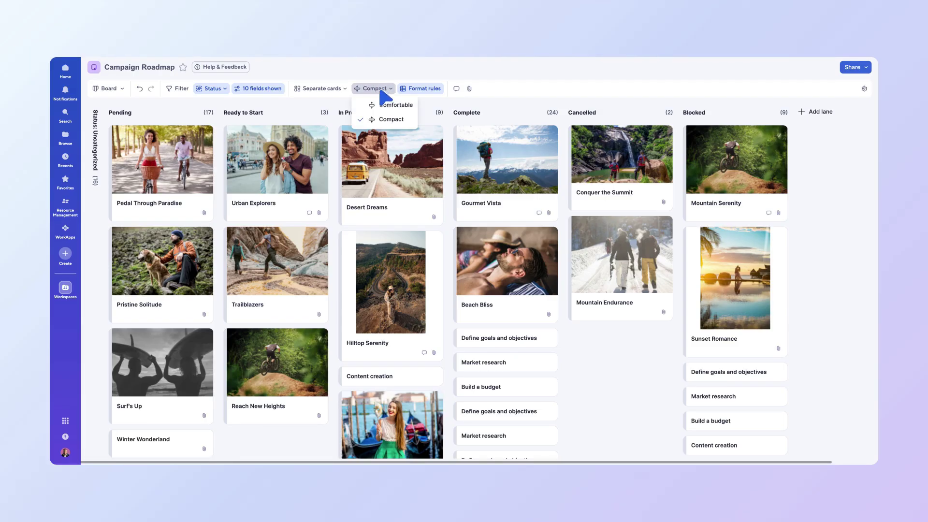
pyautogui.click(389, 103)
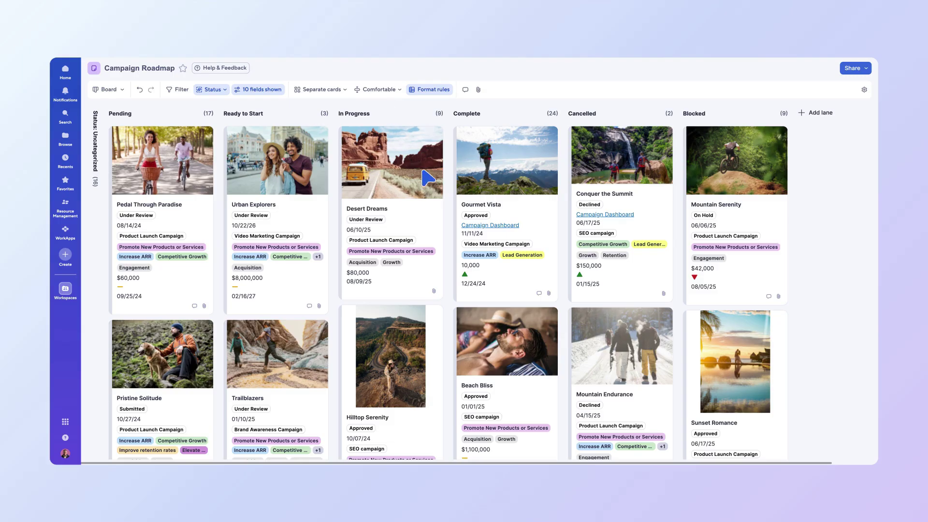
# Attach Performance Metrics.pdf to the Beach Bliss card, then close its details
pyautogui.click(518, 365)
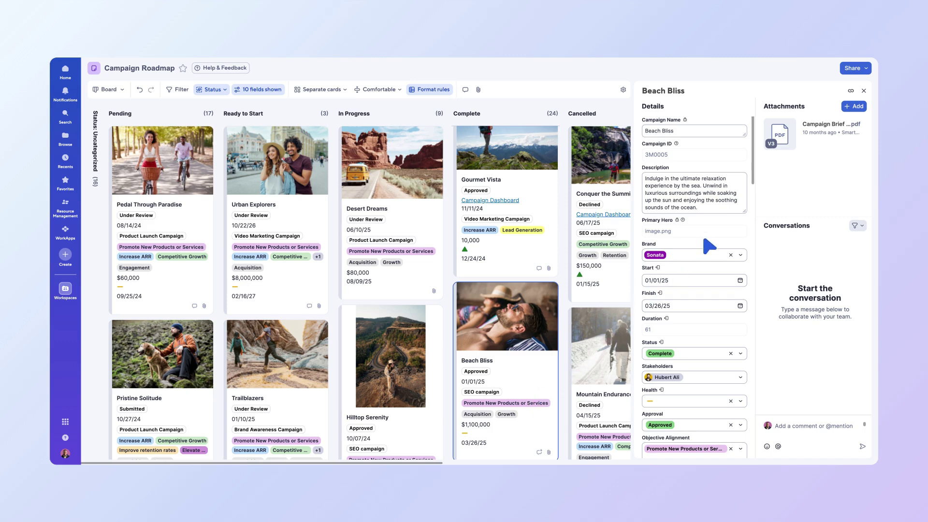
pyautogui.click(853, 105)
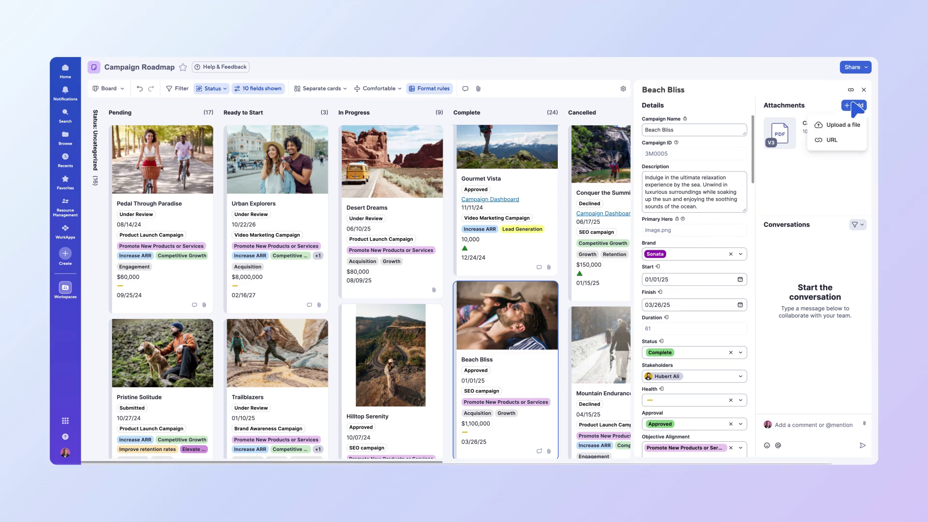
pyautogui.click(839, 125)
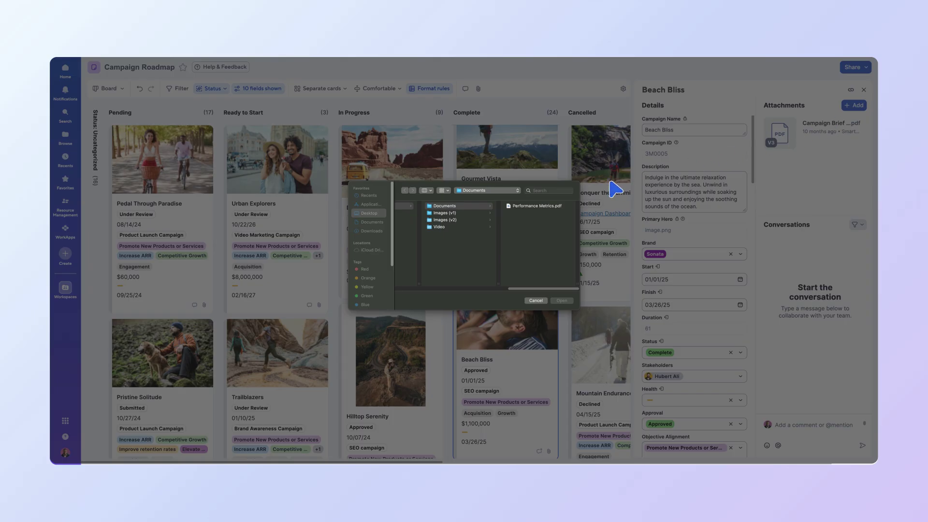
pyautogui.click(535, 206)
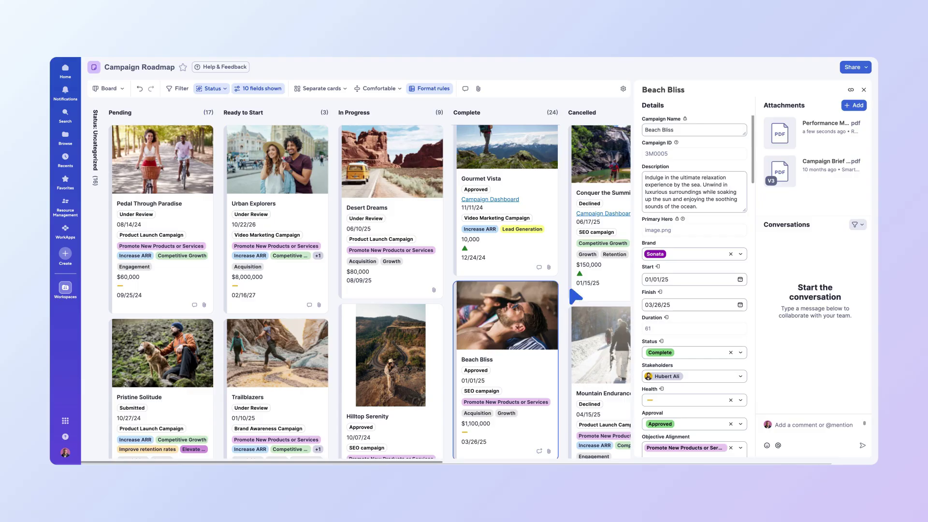
pyautogui.click(863, 89)
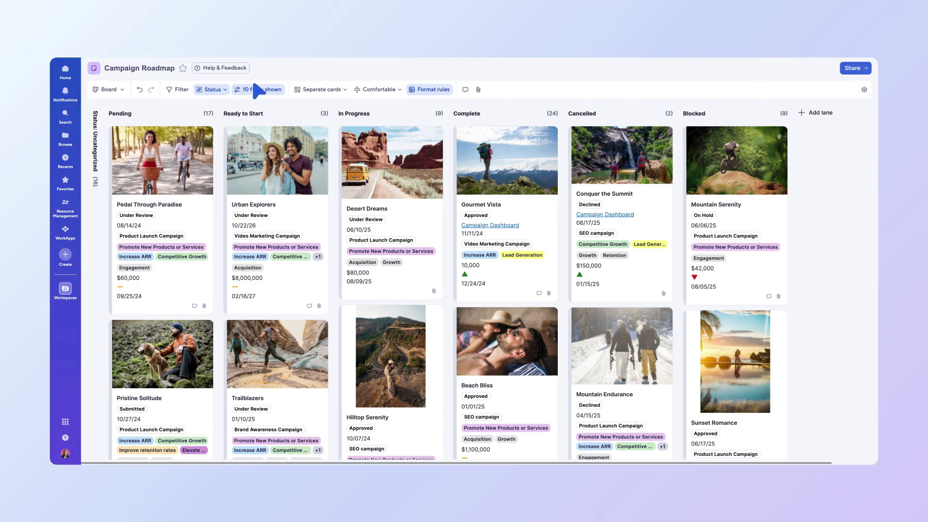
# Apply the saved Current FY filter, leaving 30 of 80 cards on the board
pyautogui.click(179, 88)
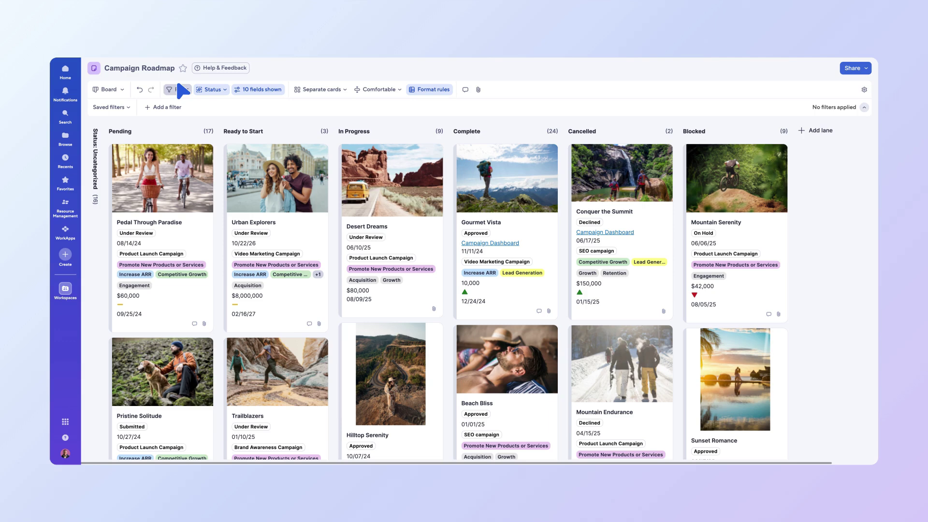
pyautogui.click(118, 108)
pyautogui.click(135, 180)
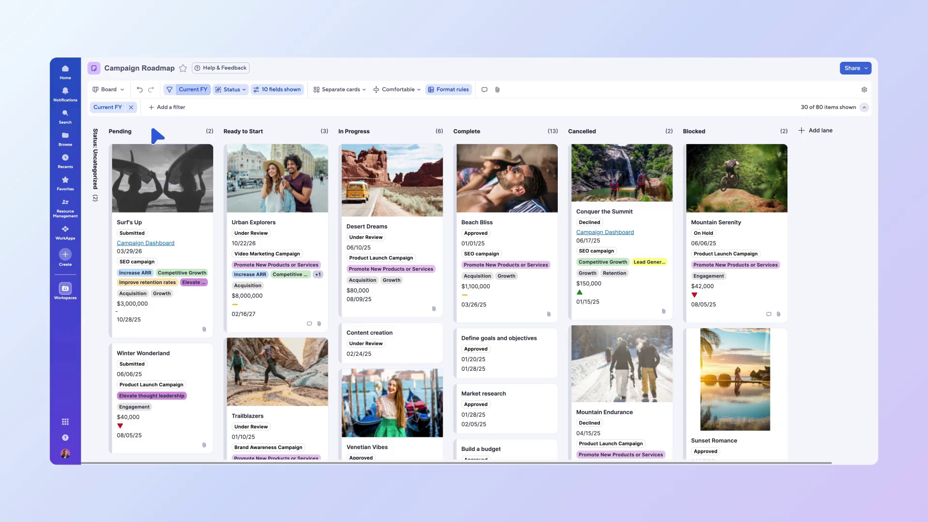
# Add a Health 'is one of' Up filter, narrowing the board to 3 of 80 cards
pyautogui.click(166, 108)
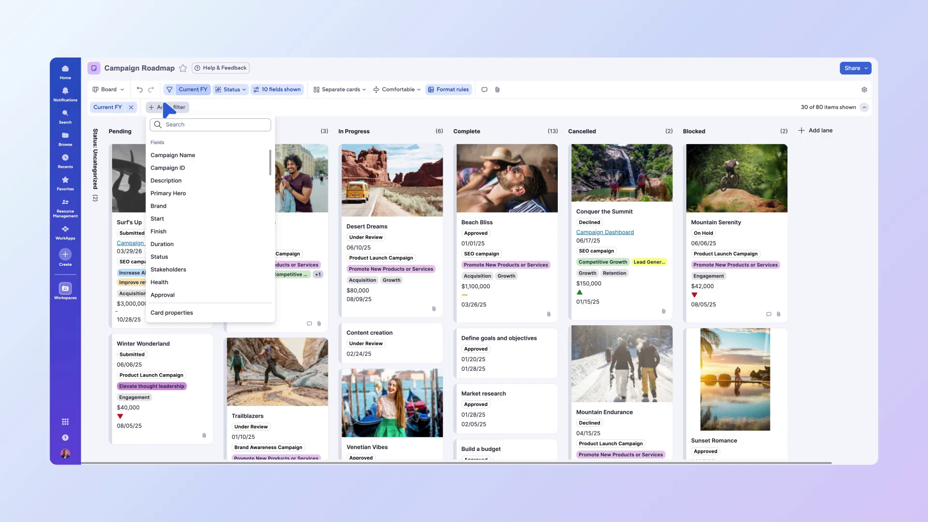
pyautogui.click(160, 282)
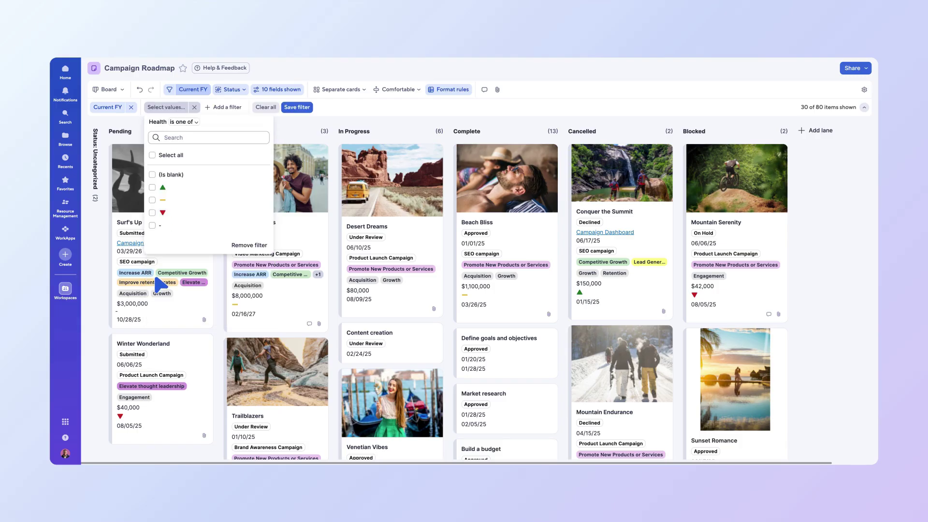
pyautogui.click(195, 122)
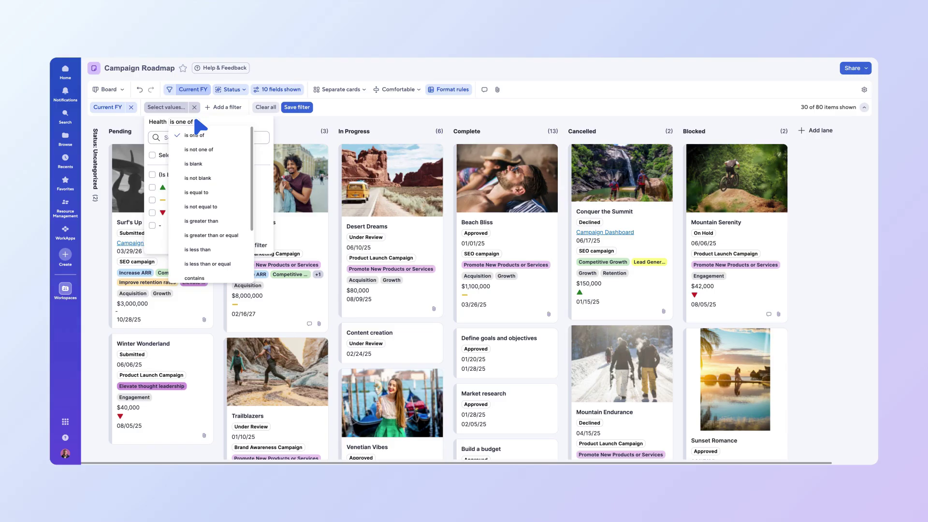
pyautogui.click(196, 122)
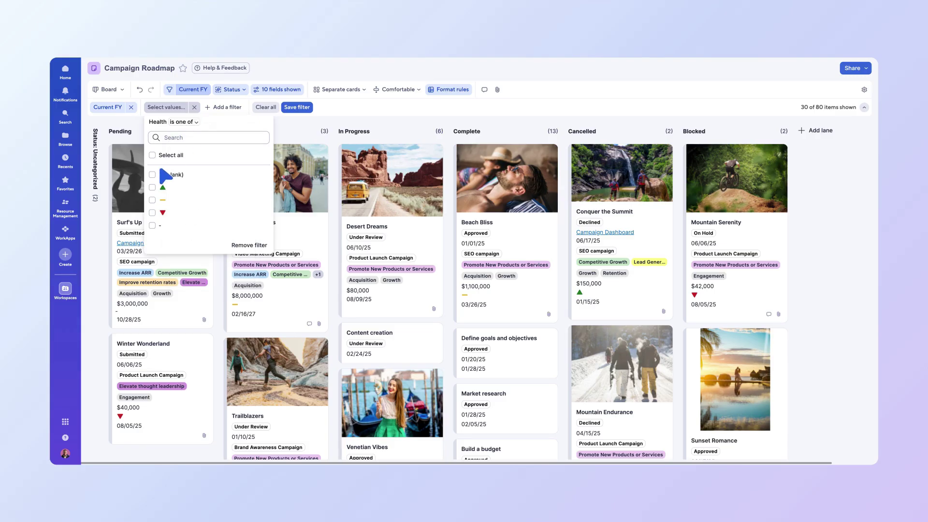
pyautogui.click(151, 187)
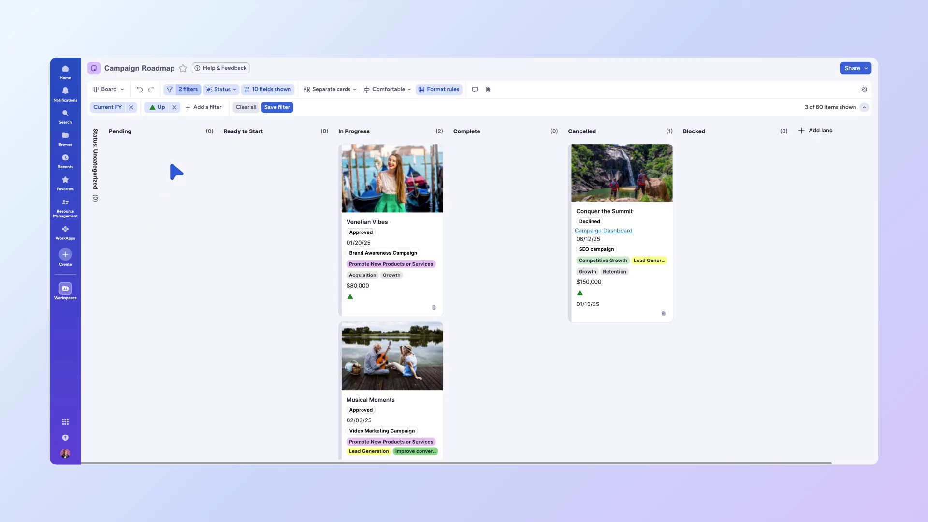
# Clear all filters so every card shows on the board again
pyautogui.click(246, 107)
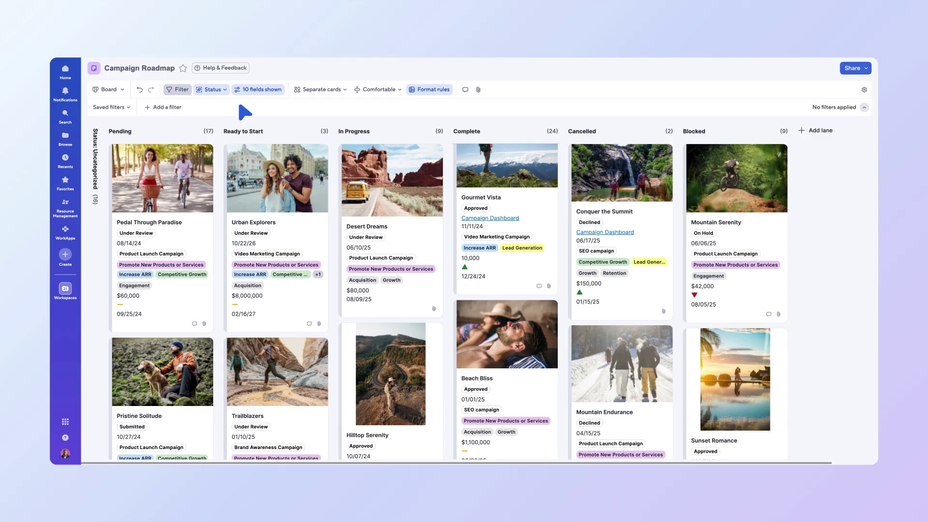
pyautogui.scroll(-1, 314, 203)
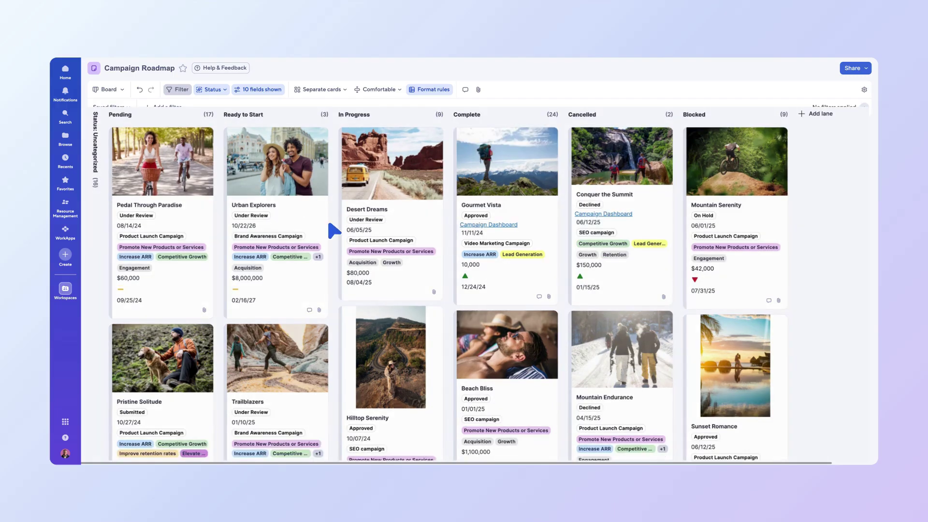
pyautogui.scroll(-3, 329, 223)
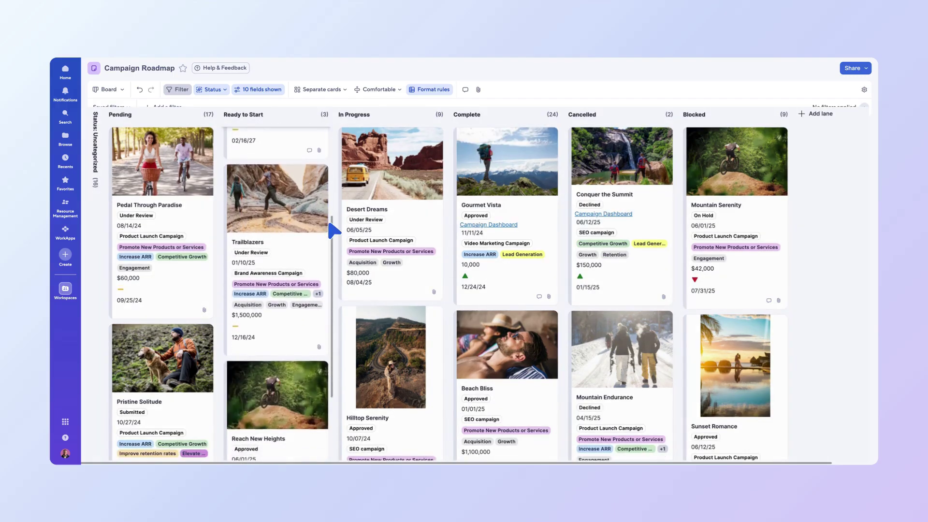
pyautogui.scroll(-2, 329, 224)
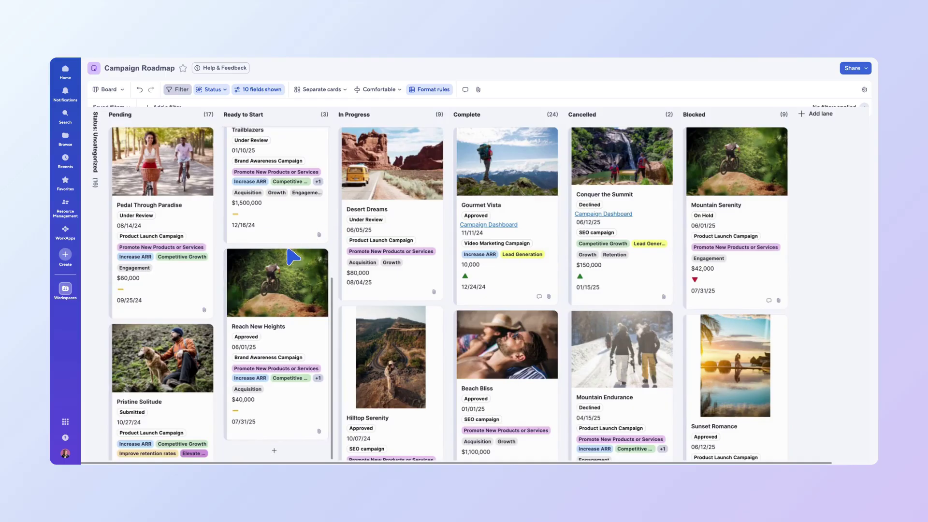
# Insert an 'Interactive Journey' card in Pending after Pedal Through Paradise
pyautogui.moveTo(173, 321)
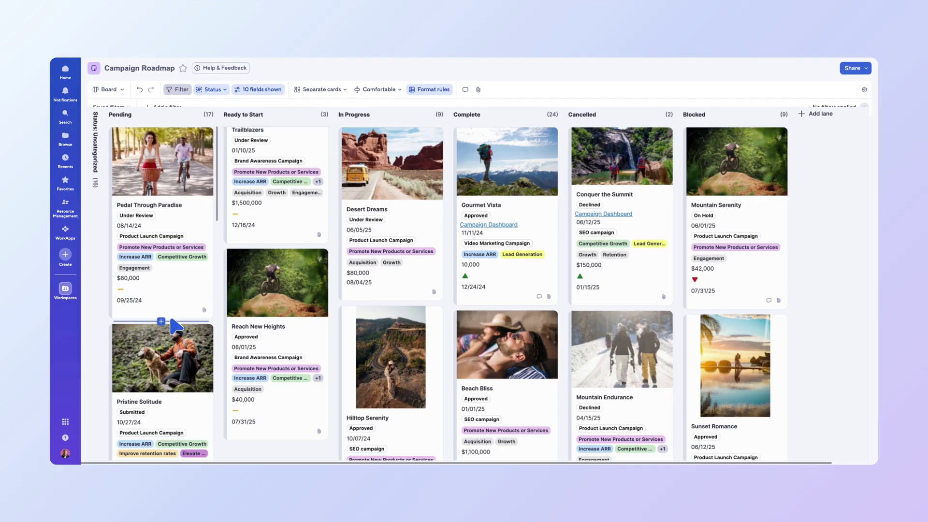
pyautogui.click(162, 321)
pyautogui.write('Inter')
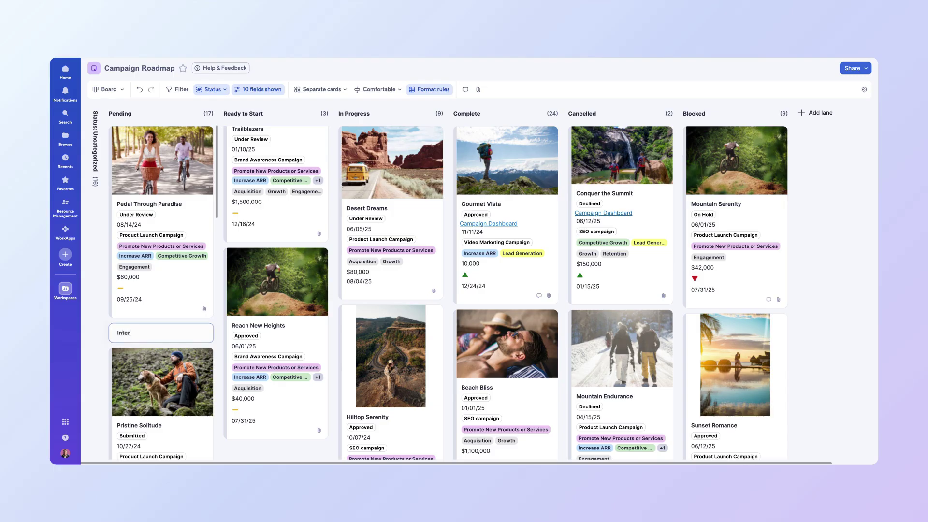
pyautogui.write('active Journey')
pyautogui.press('Return')
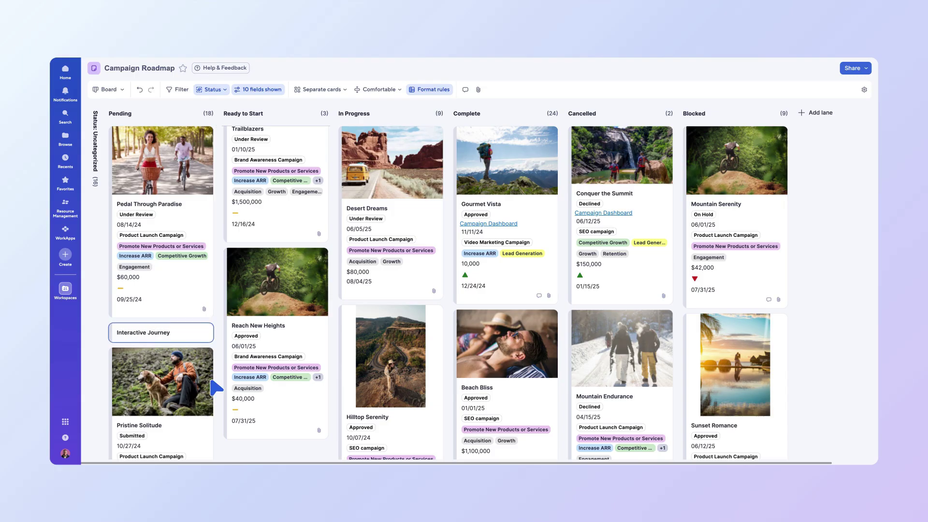
pyautogui.click(196, 337)
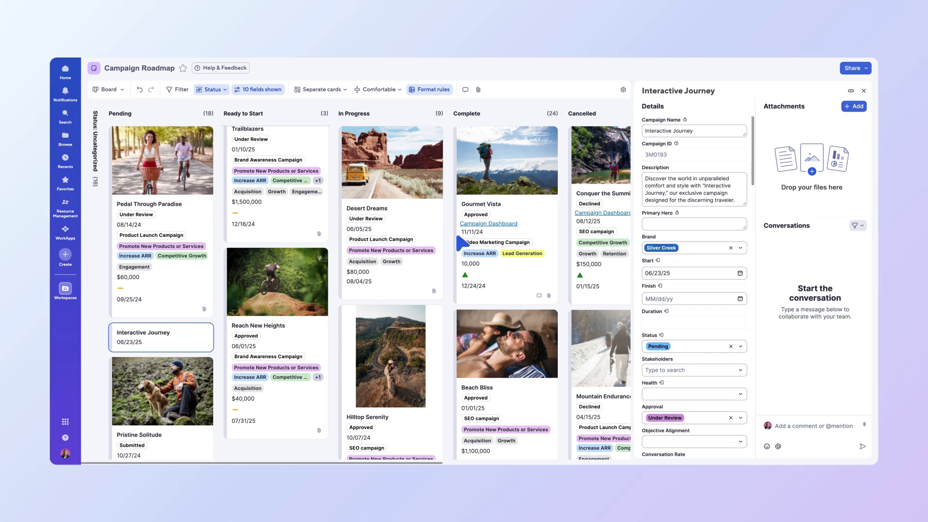
pyautogui.click(864, 91)
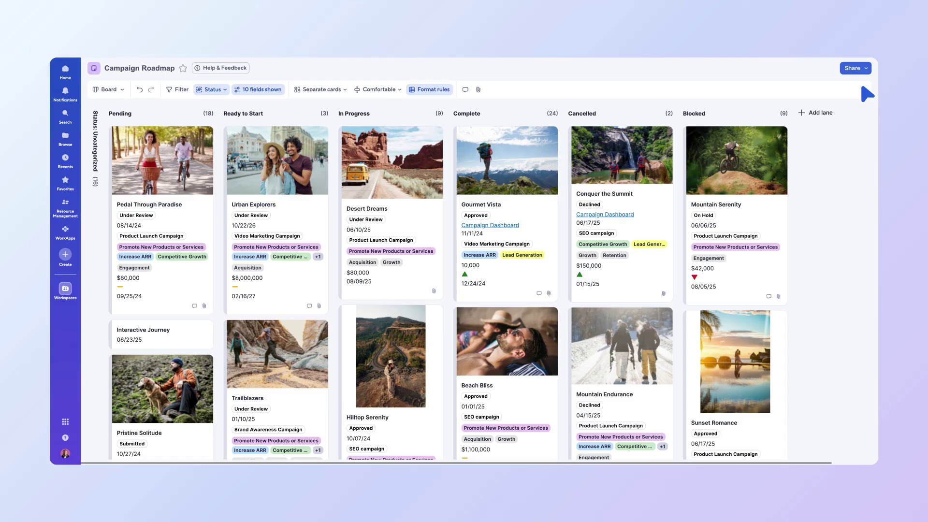
# Comment 'Project plan pending approval. Once approved and assigned, proceed with marketing design.' on Pedal Through Paradise
pyautogui.click(210, 199)
pyautogui.write('Project plan pending approva')
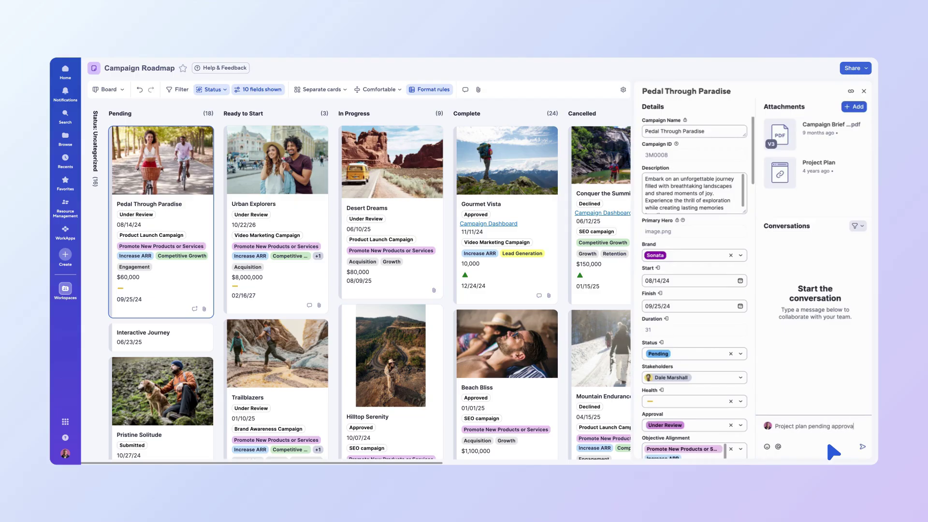
pyautogui.write('l. Once approved an')
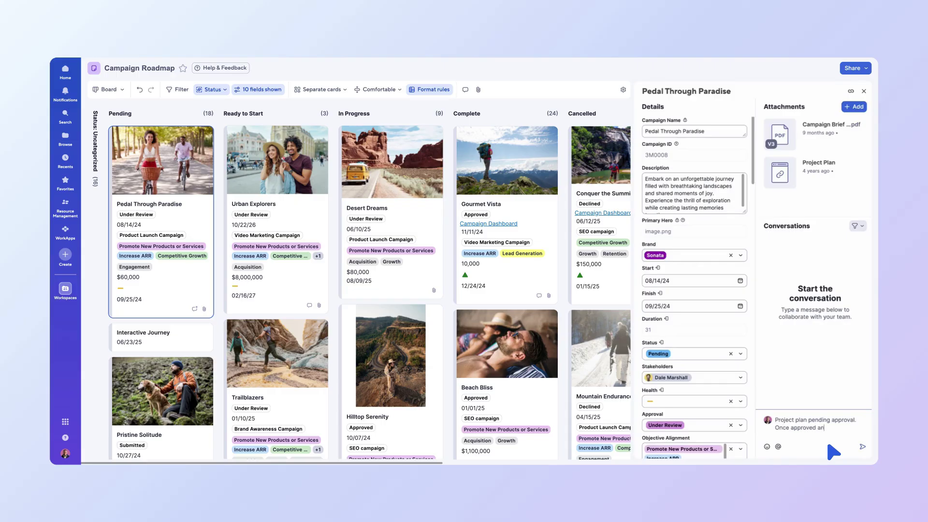
pyautogui.write('d assigned, proceed with marketing design.')
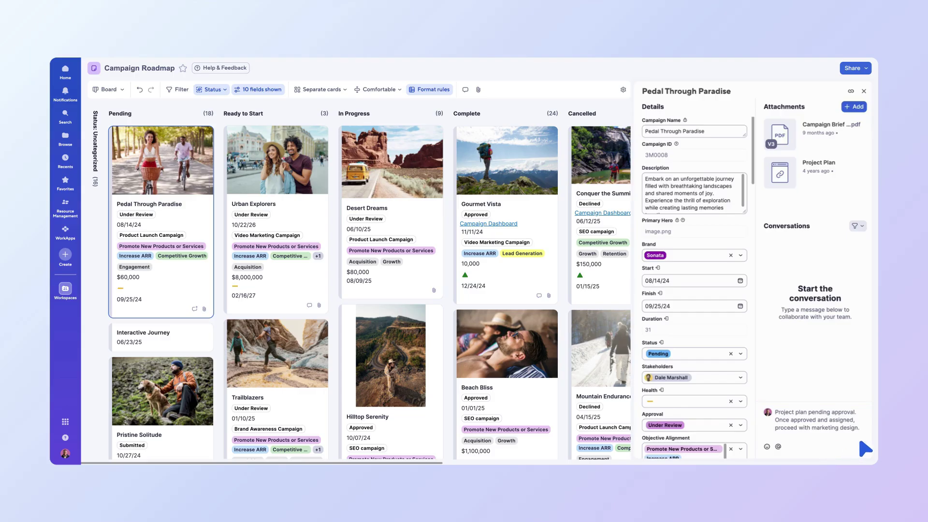
pyautogui.click(859, 440)
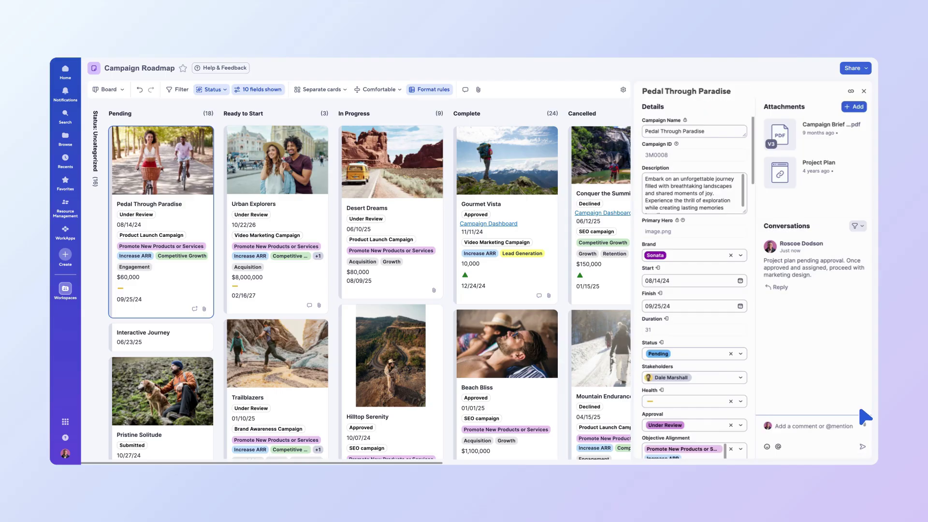
pyautogui.click(863, 91)
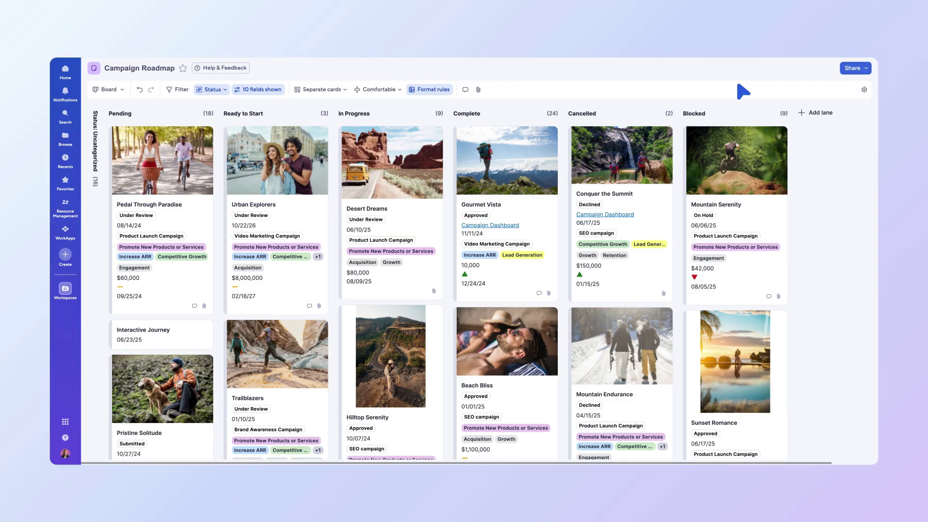
pyautogui.click(465, 89)
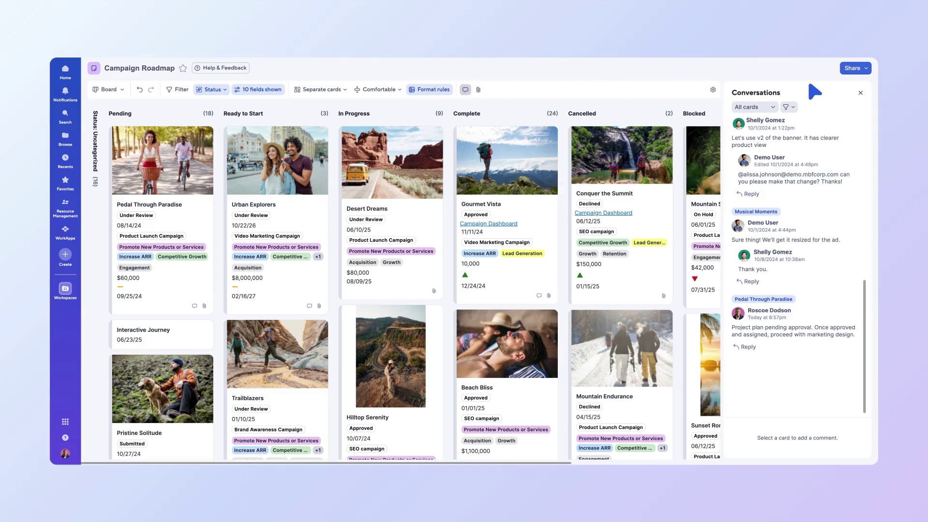
pyautogui.click(860, 92)
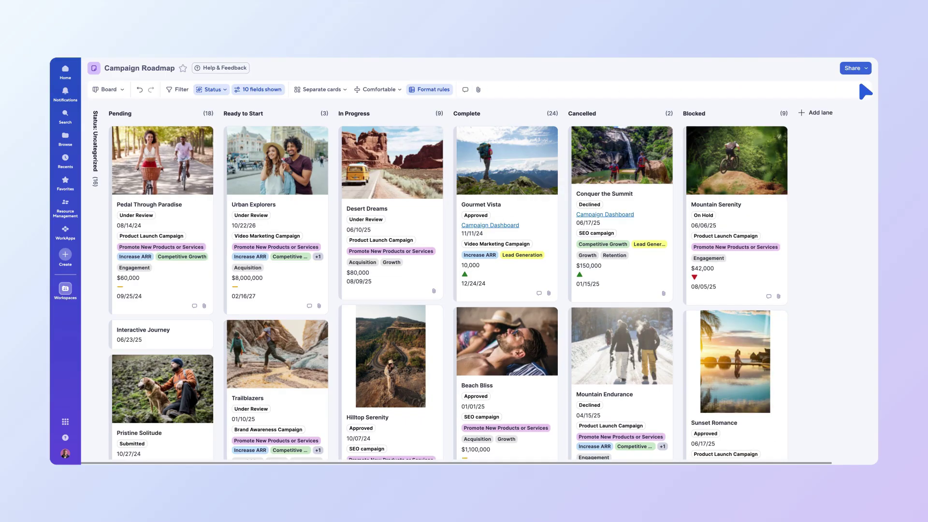